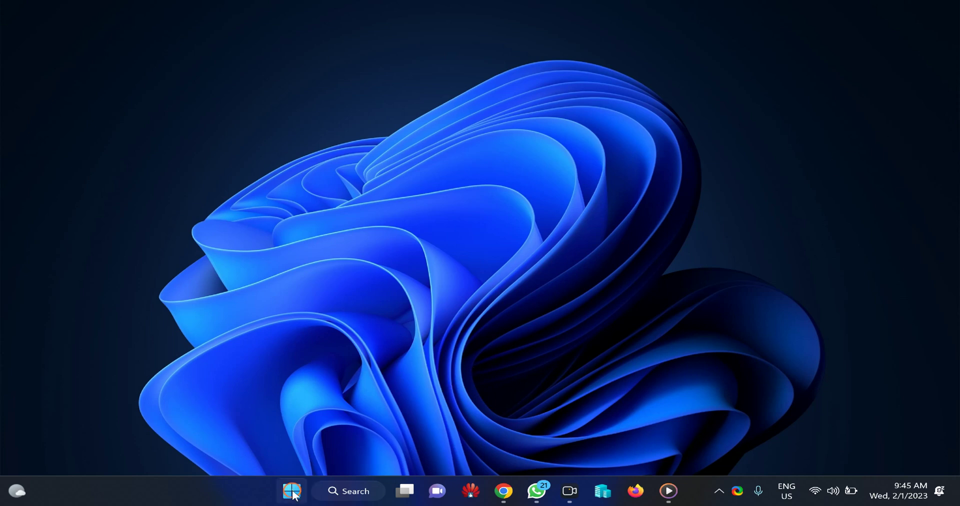
Step: Launch Command Prompt as administrator from the Start search
left_click(290, 493)
type("c")
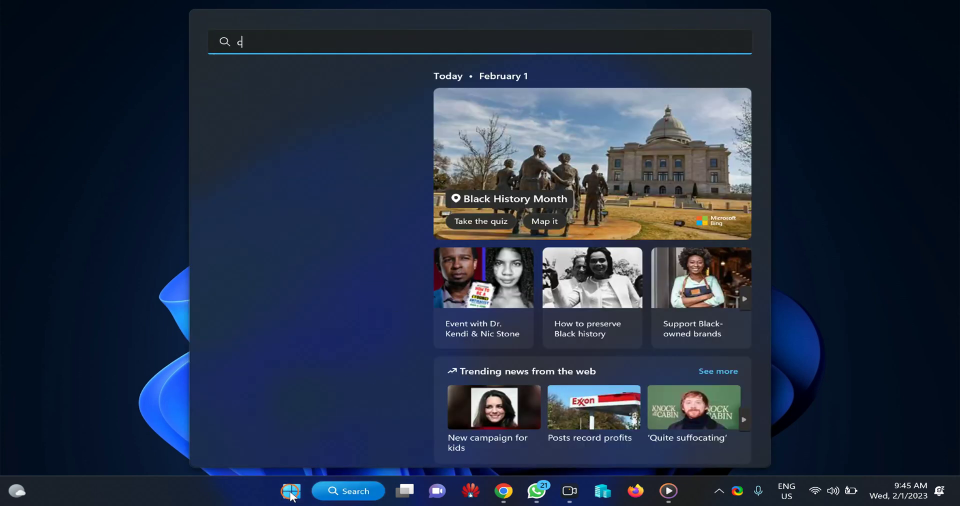
type("md")
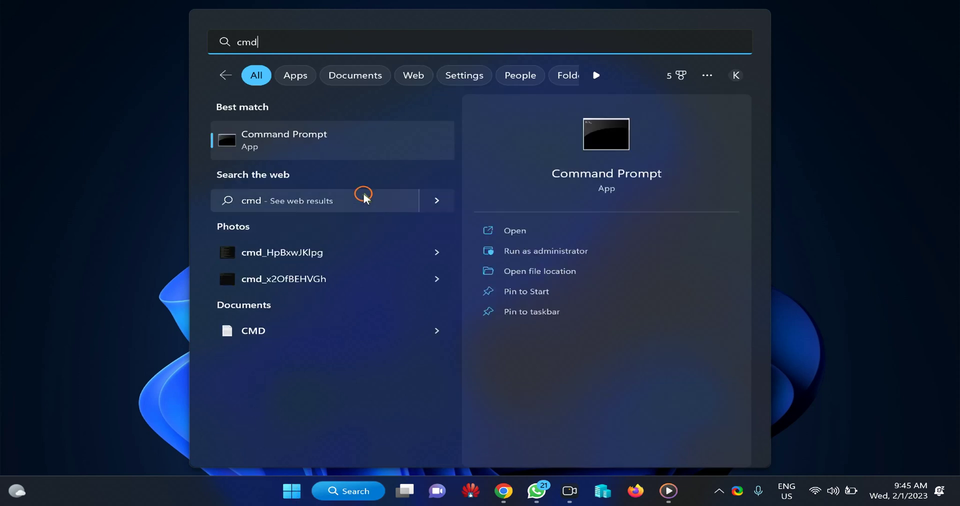
left_click(315, 147)
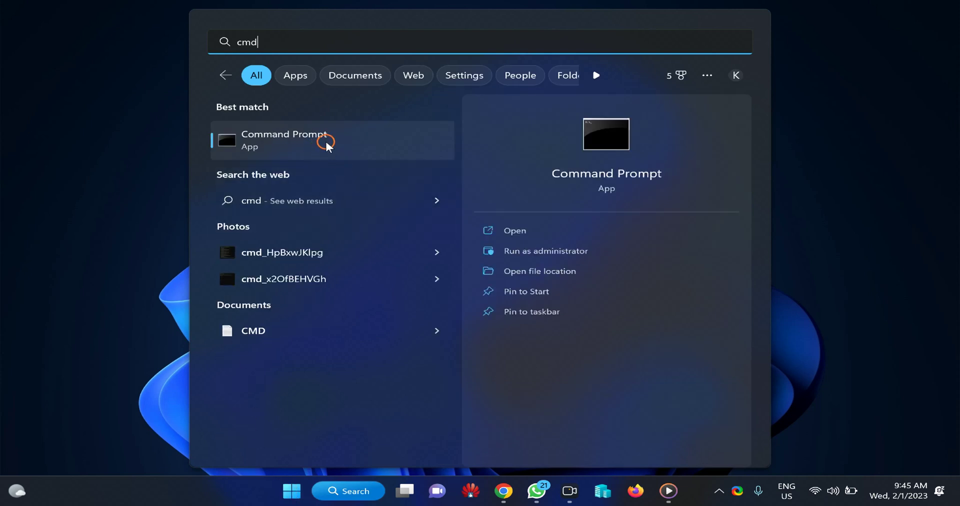
right_click(330, 145)
left_click(382, 157)
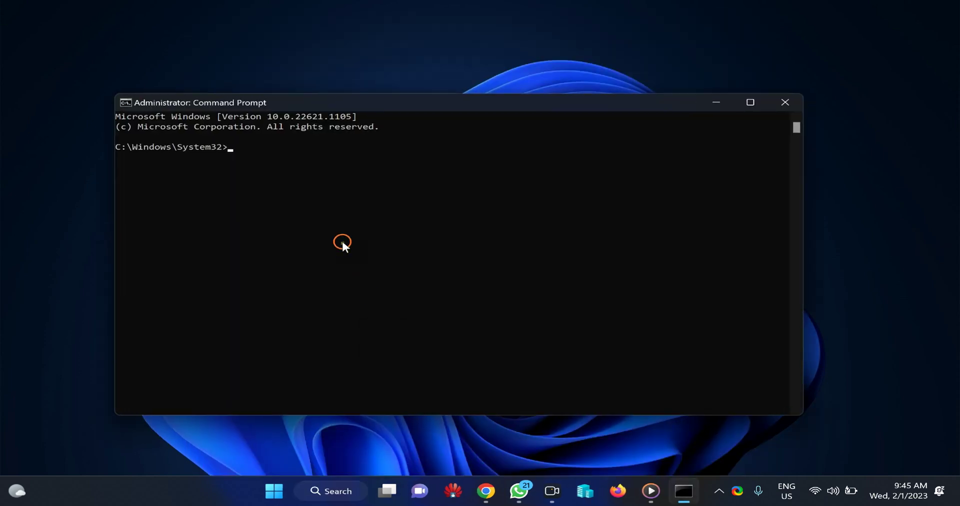
Step: Run 'powercfg /hibernate off' to disable hibernation, then close the console
type("po")
type("wer")
type("cfg")
type(" /hi")
type("bern")
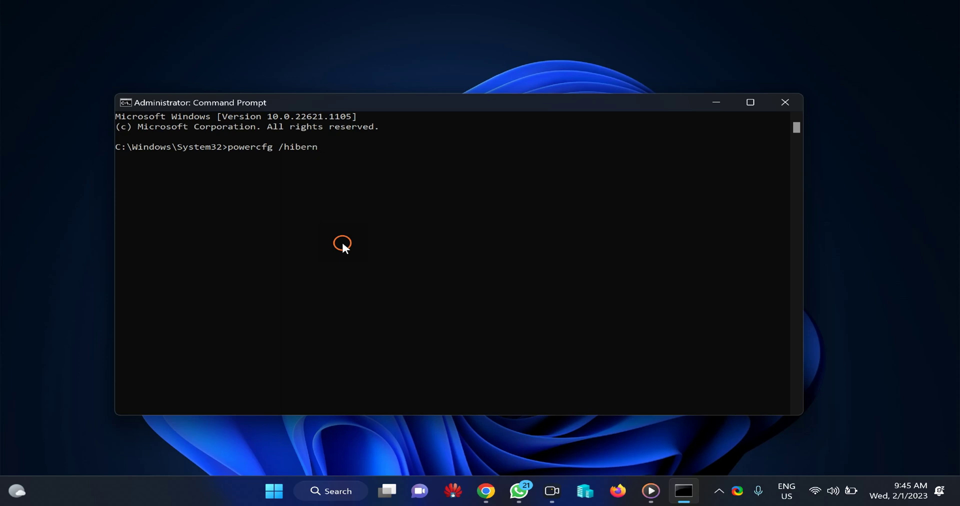
type("ate")
type(" off")
key("Return")
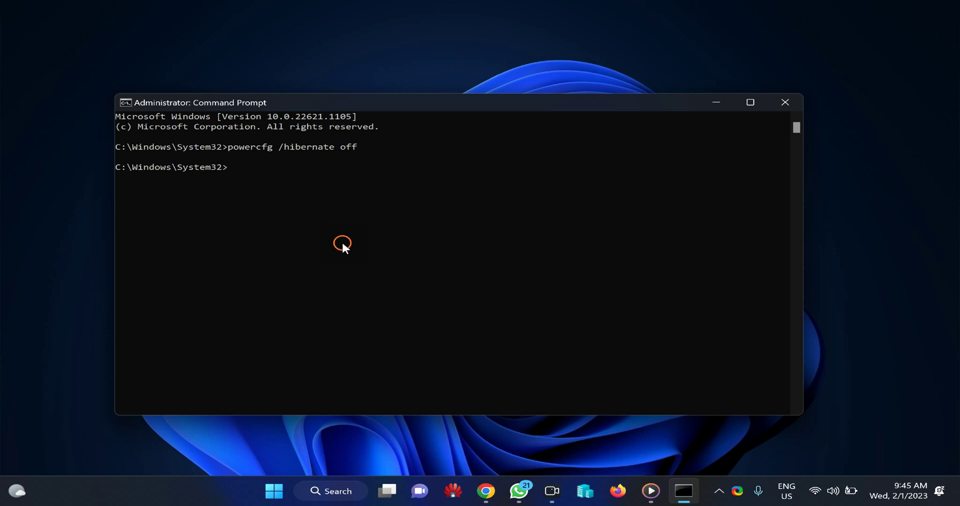
left_click(791, 99)
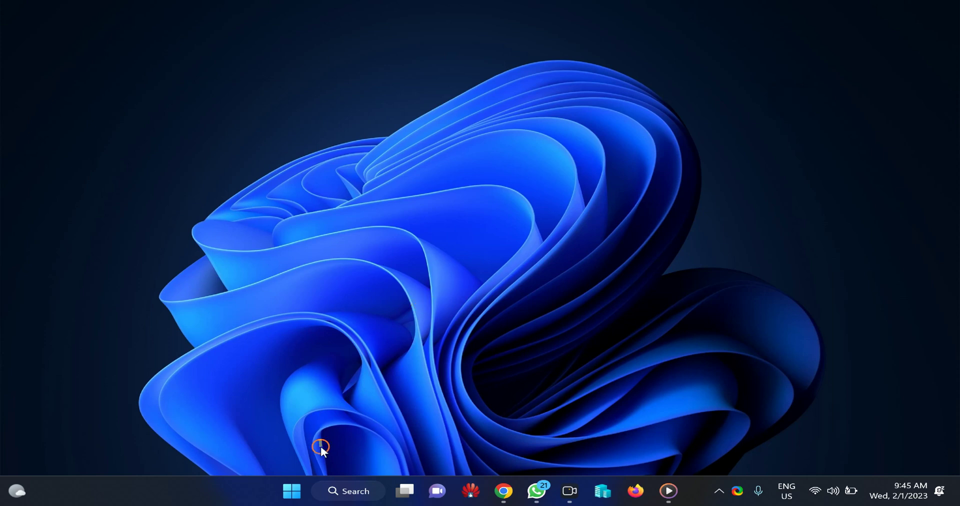
Step: Open Control Panel in Category view and go through Hardware and Sound to Power Options
left_click(296, 498)
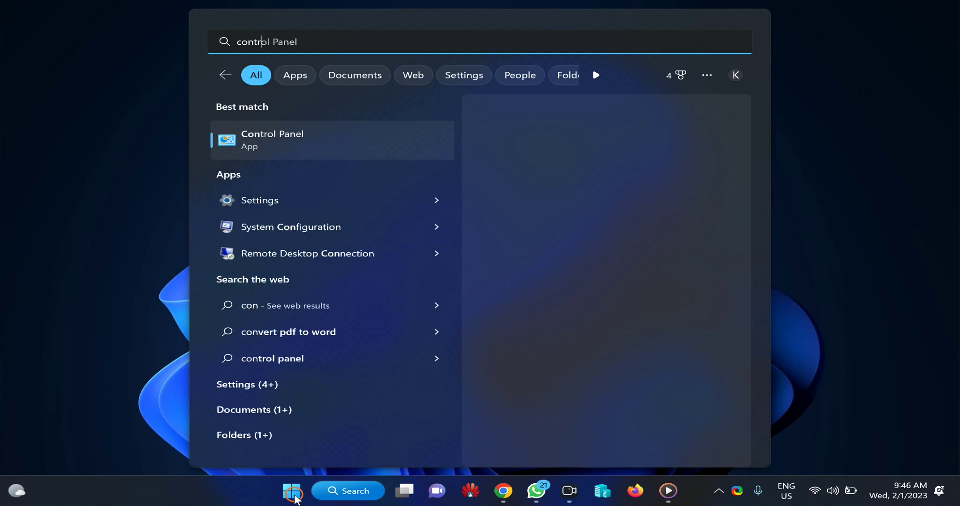
type("rol")
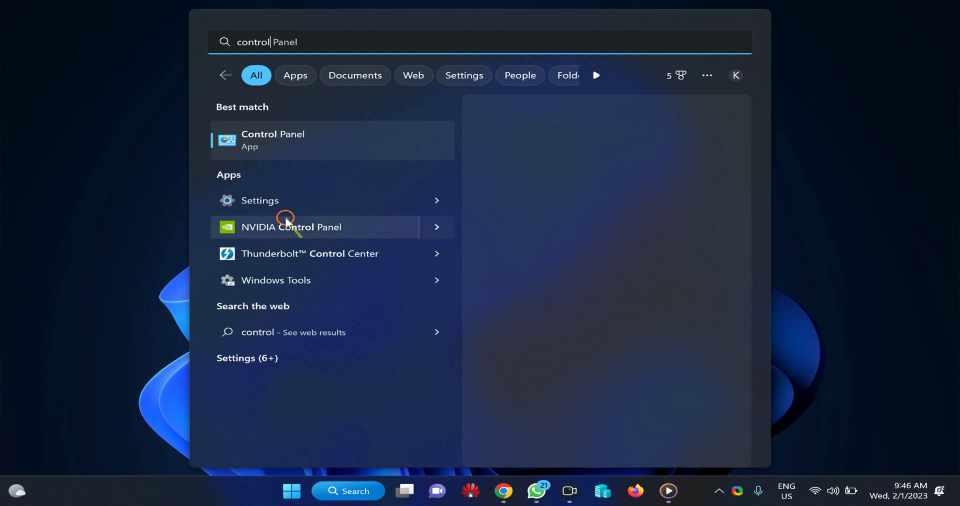
left_click(292, 139)
left_click(292, 138)
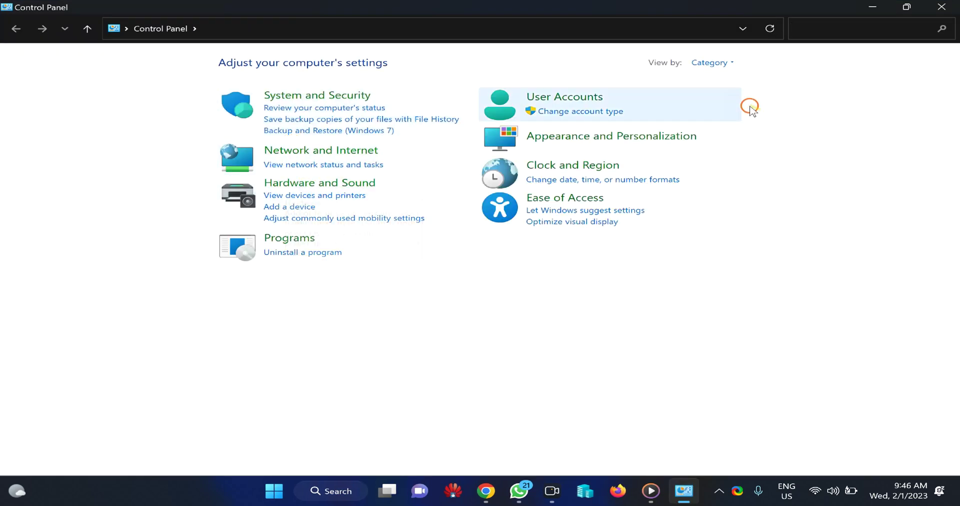
left_click(700, 63)
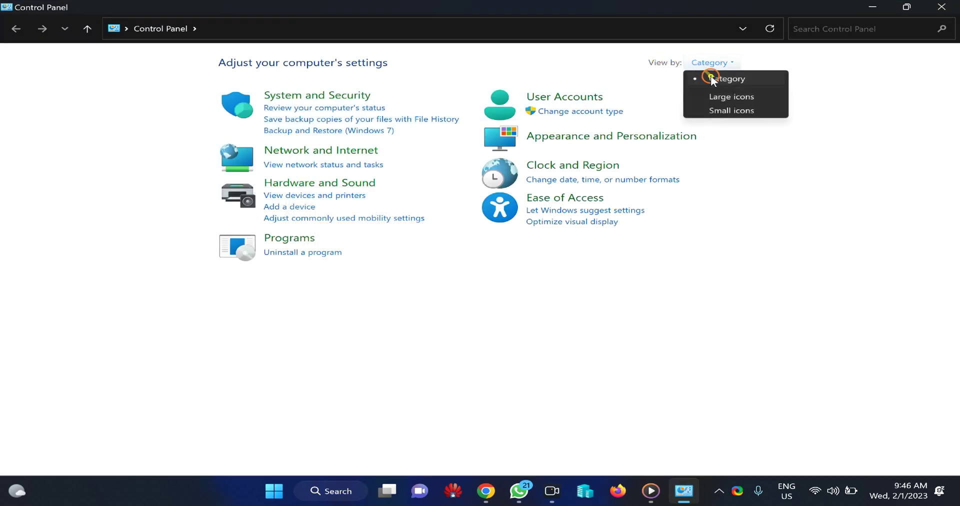
left_click(717, 83)
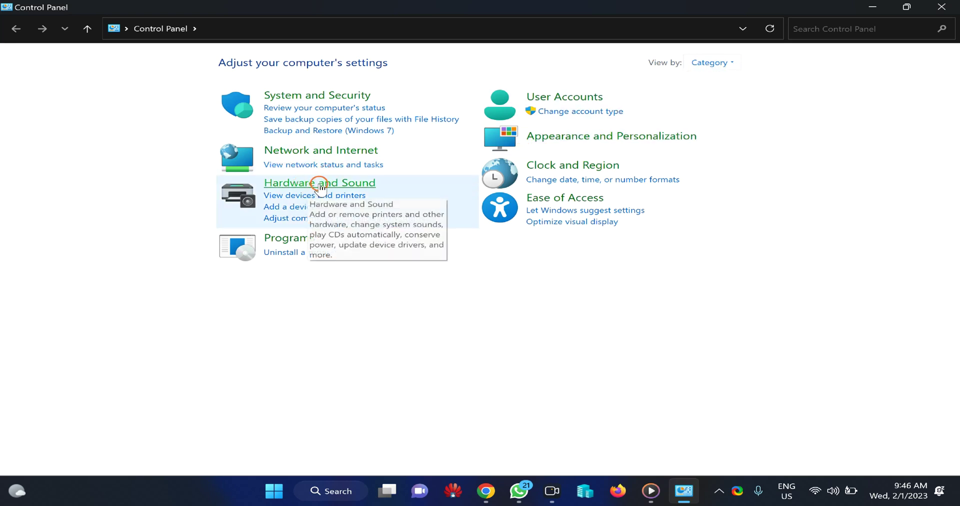
left_click(317, 185)
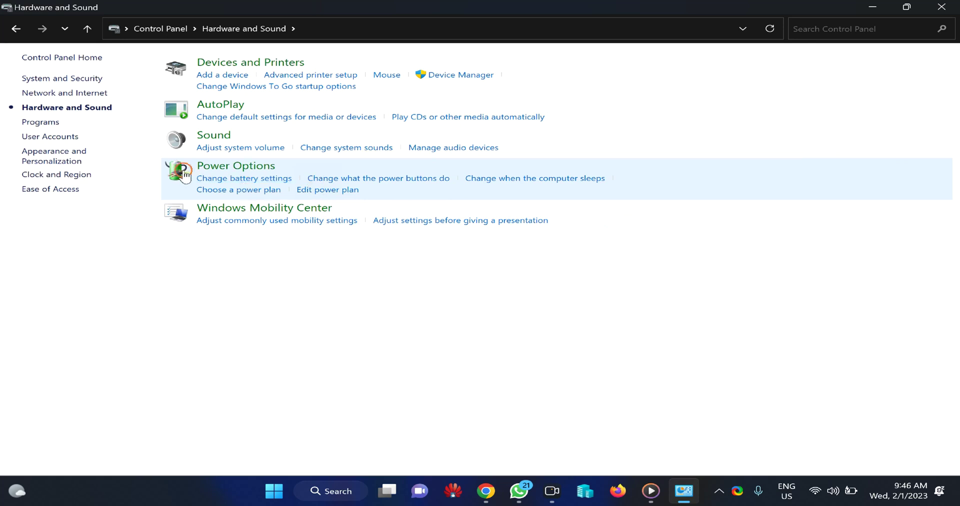
left_click(211, 168)
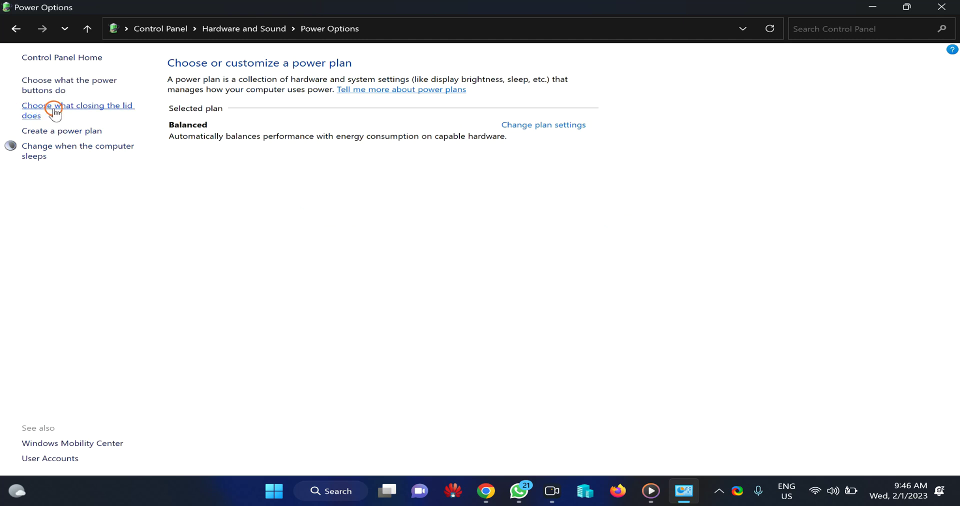
left_click(50, 110)
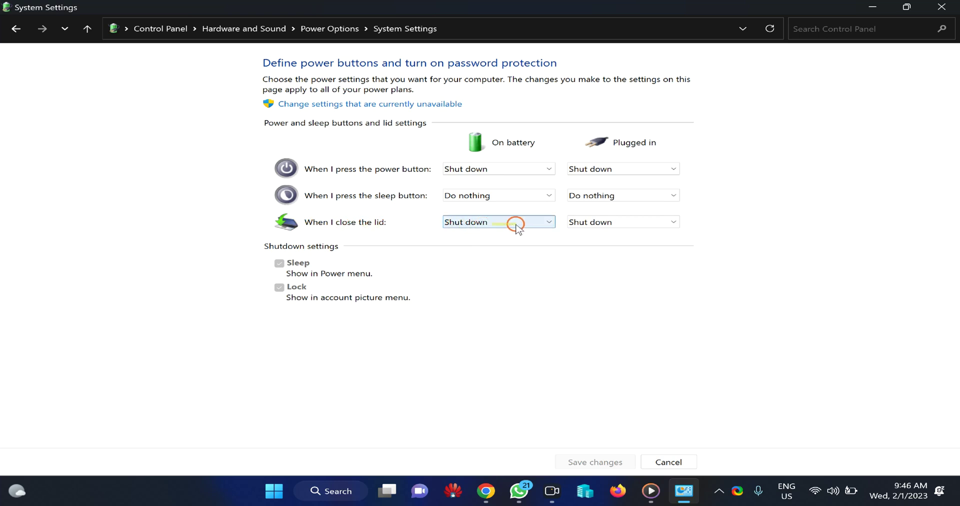
Step: Set the lid-close action to 'Do nothing' for On battery and Plugged in, and save
key("Tab")
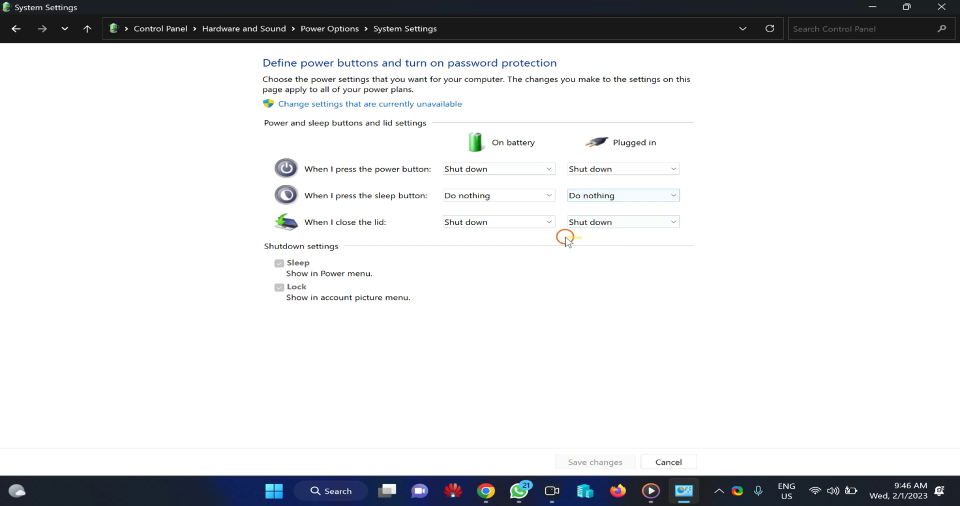
left_click(513, 221)
left_click(507, 233)
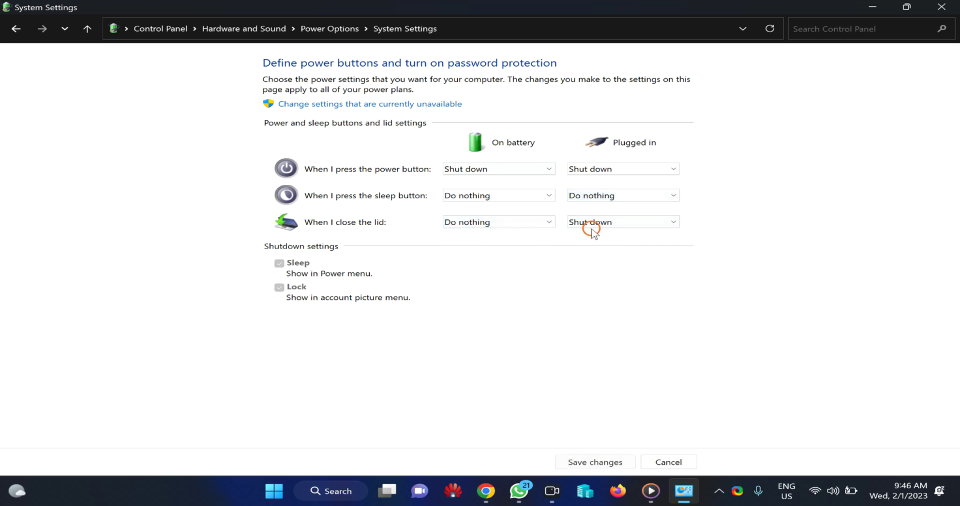
left_click(590, 222)
left_click(603, 233)
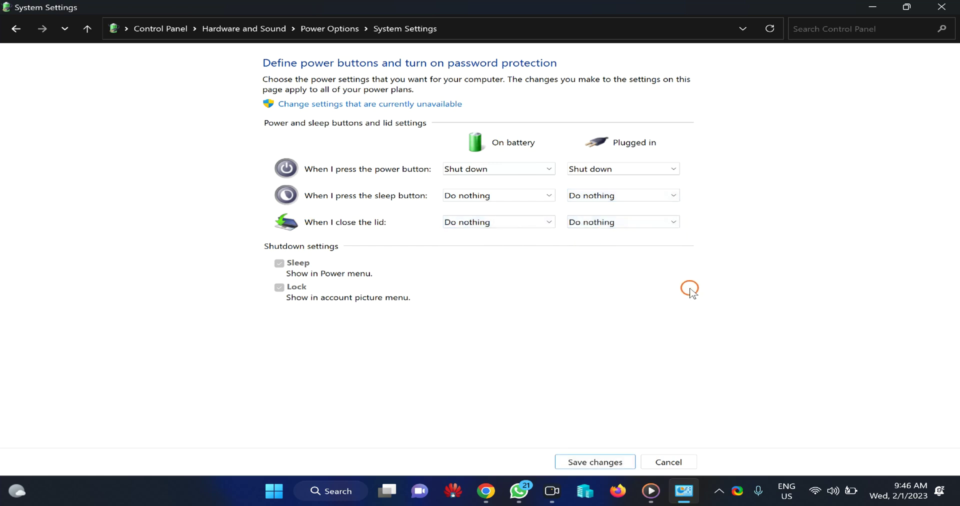
left_click(589, 463)
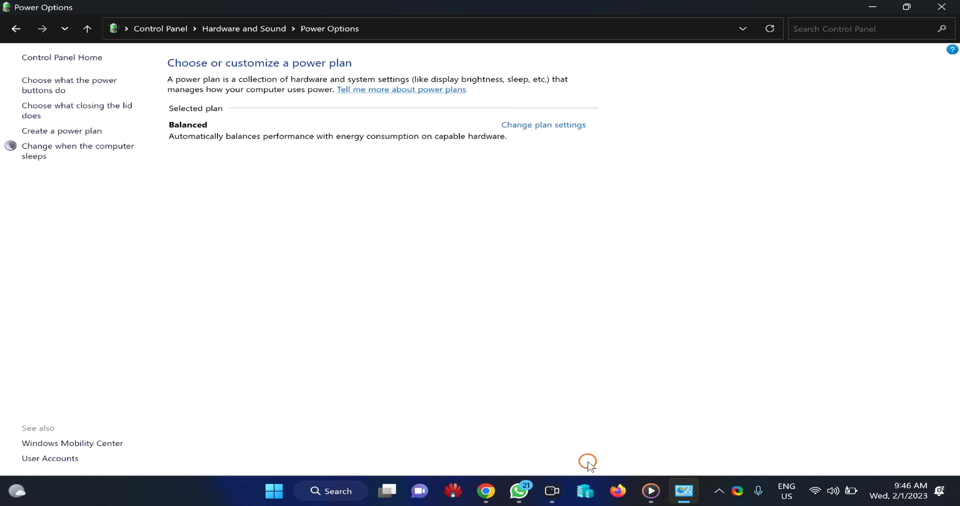